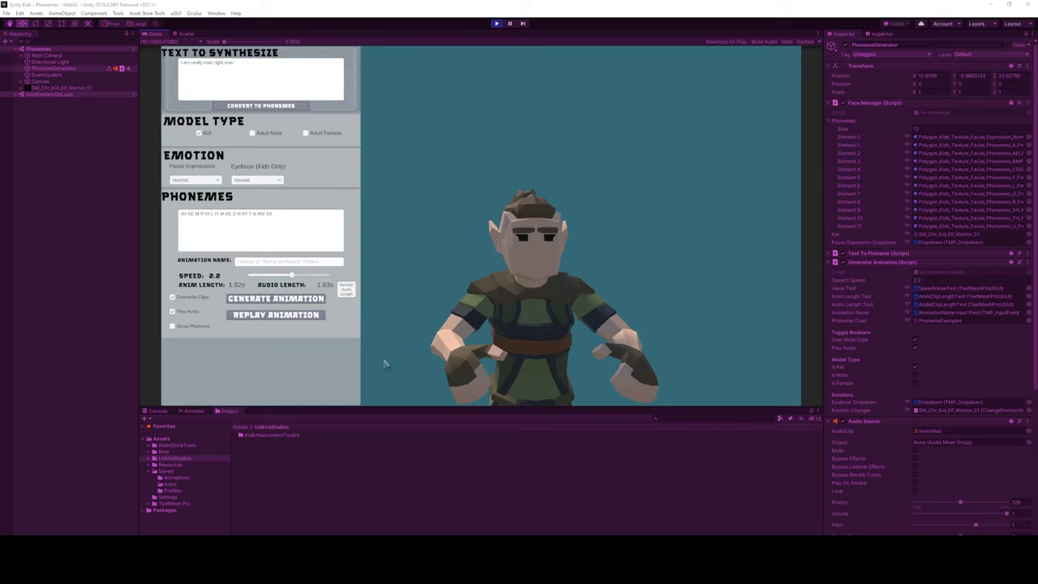
# Step: Replay the kid's generated lip-sync animation for "I am really mad right now."
pyautogui.click(288, 320)
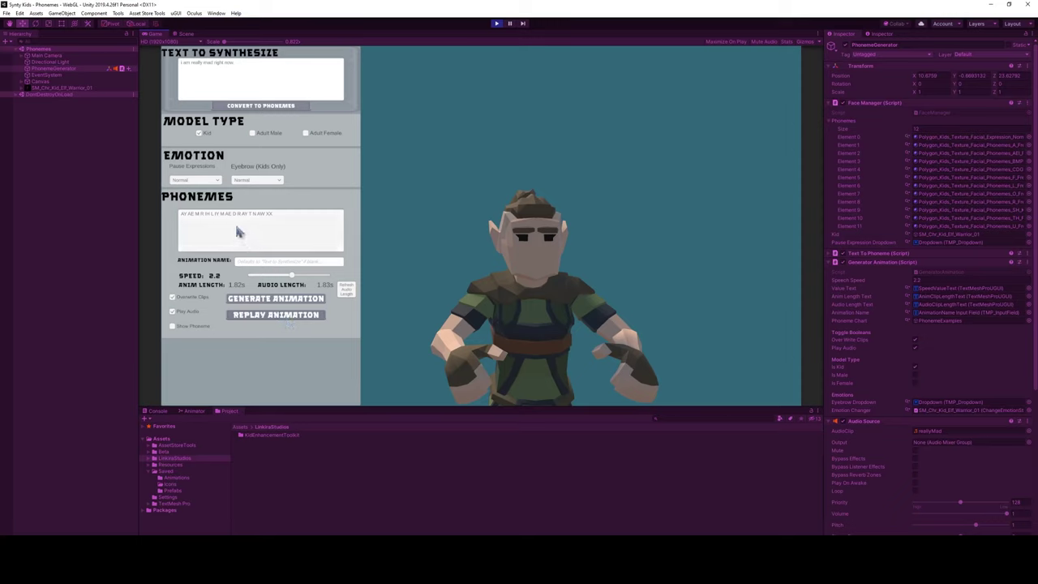
# Step: Set the pause expression to Angry and edit the phonemes to start with XX and add KX after AY AE M
pyautogui.click(209, 182)
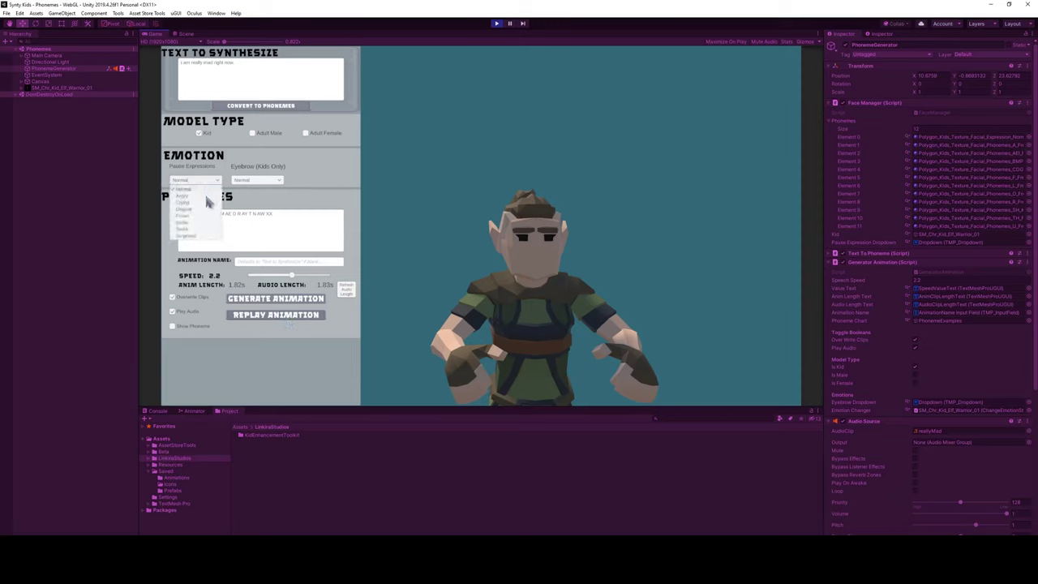
pyautogui.click(199, 196)
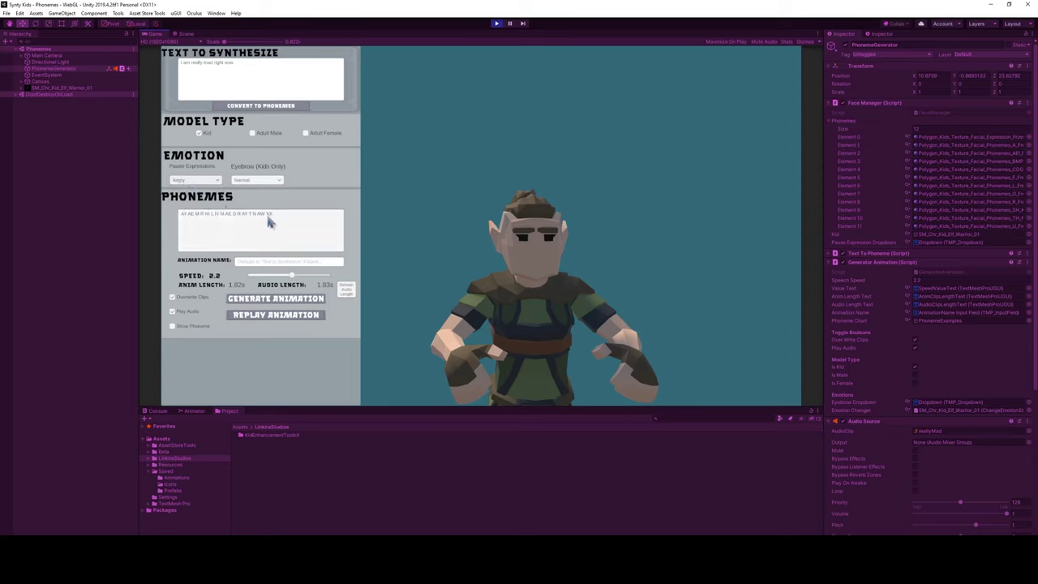
pyautogui.moveTo(183, 217); pyautogui.dragTo(202, 219)
pyautogui.write('KX')
pyautogui.press('Home')
pyautogui.write('XX')
# Step: Set the kid's eyebrows to Anger and regenerate the 1.98s speech animation
pyautogui.click(256, 181)
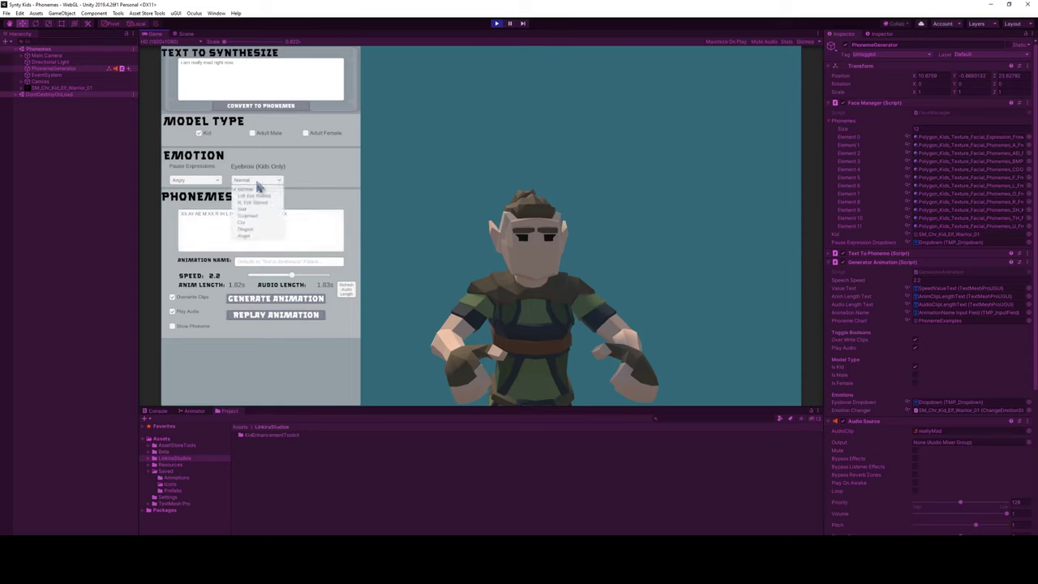
pyautogui.click(245, 235)
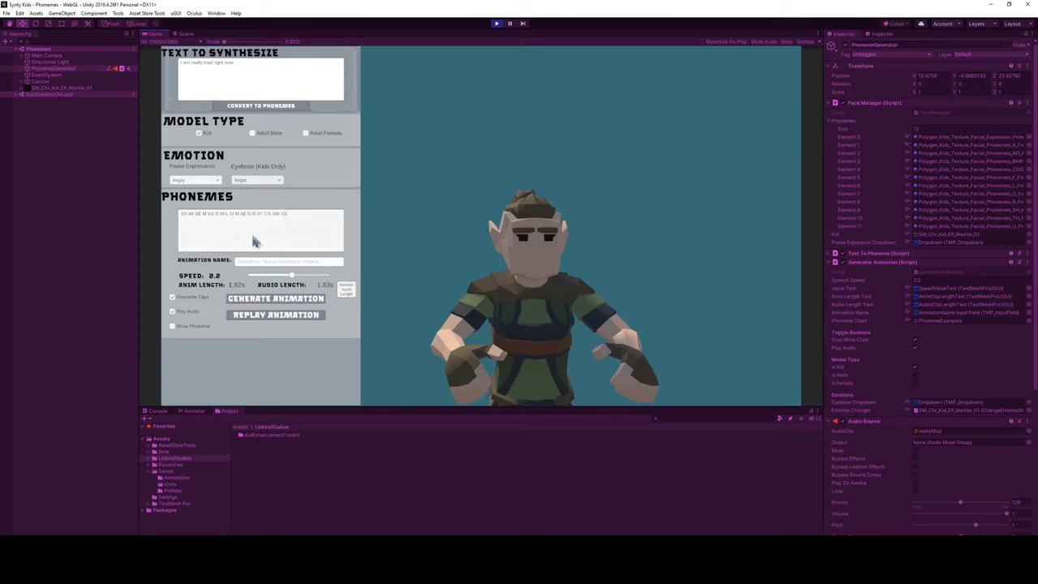
pyautogui.click(273, 300)
# Step: Regenerate the speech animation with Sad eyebrows
pyautogui.click(260, 180)
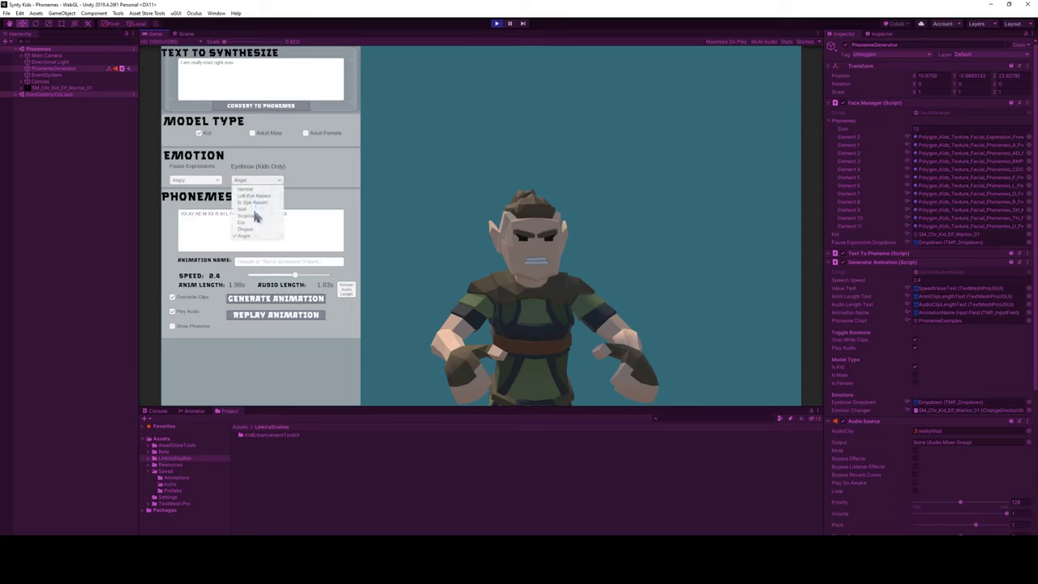
pyautogui.click(256, 216)
pyautogui.click(276, 298)
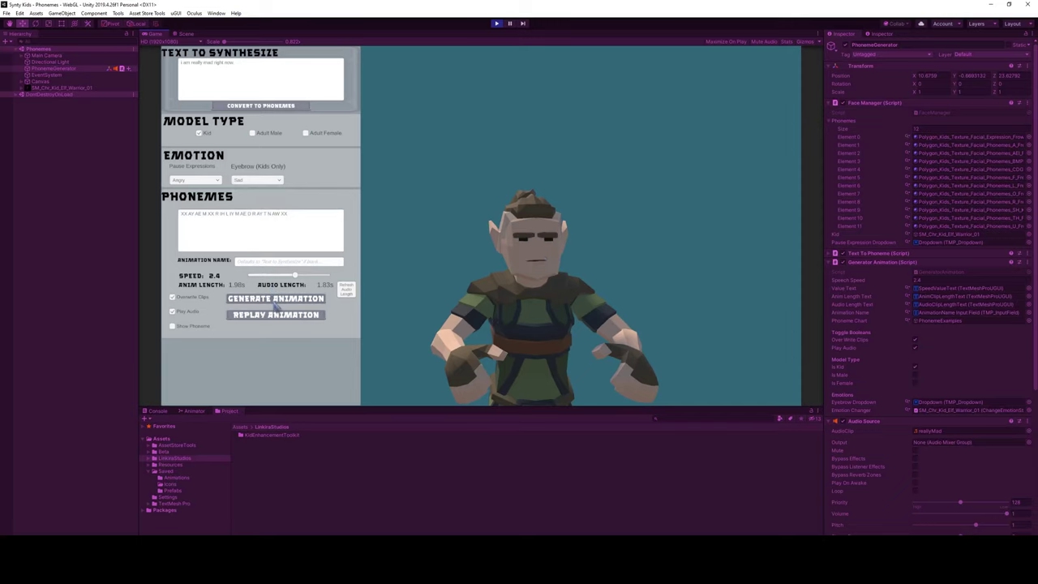
# Step: Regenerate it with Disgust eyebrows, then set the eyebrows back to Anger
pyautogui.click(258, 180)
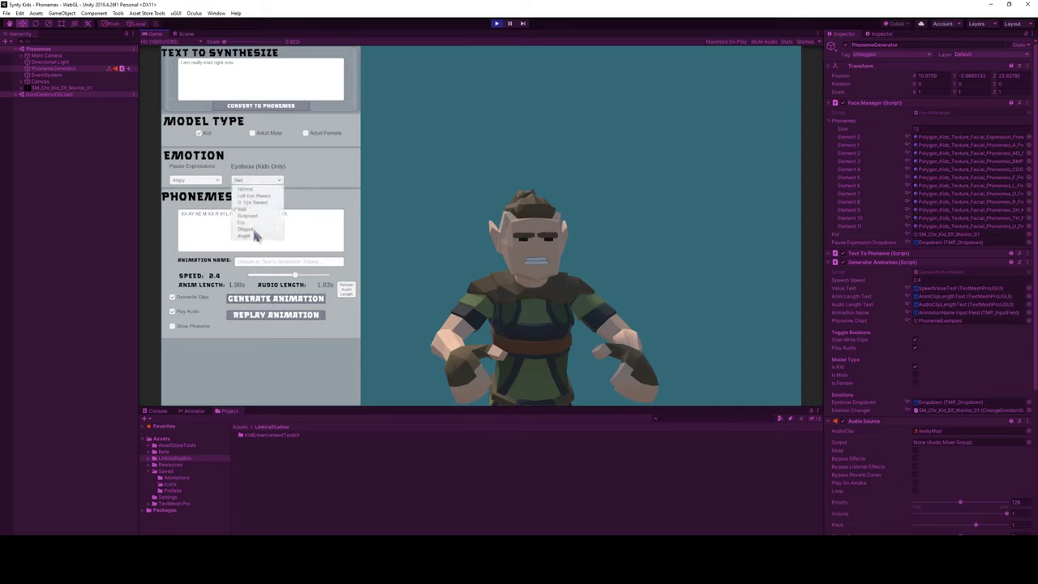
pyautogui.click(256, 237)
pyautogui.click(275, 299)
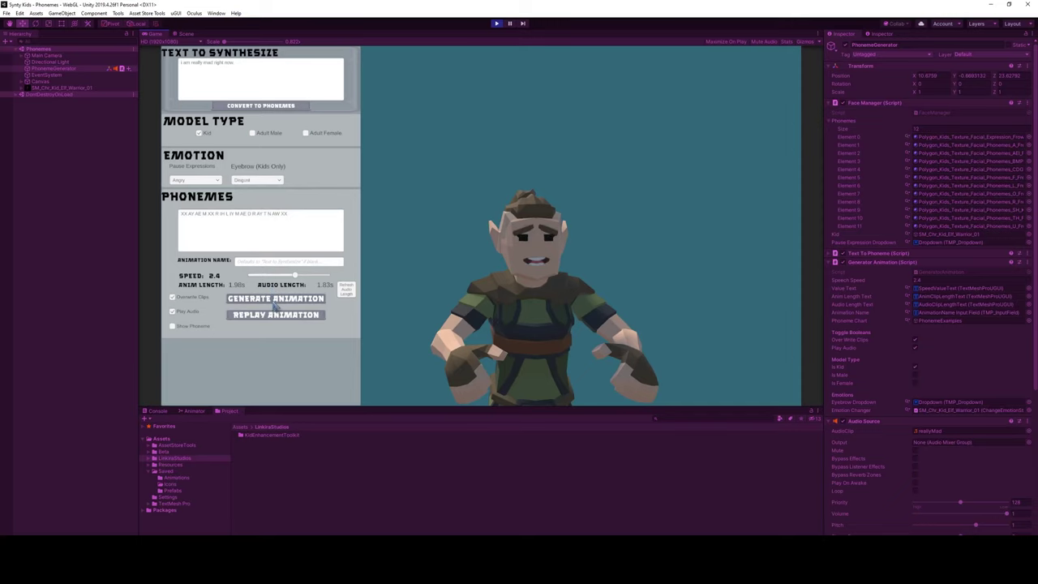
pyautogui.click(262, 182)
pyautogui.click(256, 240)
# Step: Enable Show Phoneme to list each phoneme with an example word below the controls
pyautogui.click(171, 327)
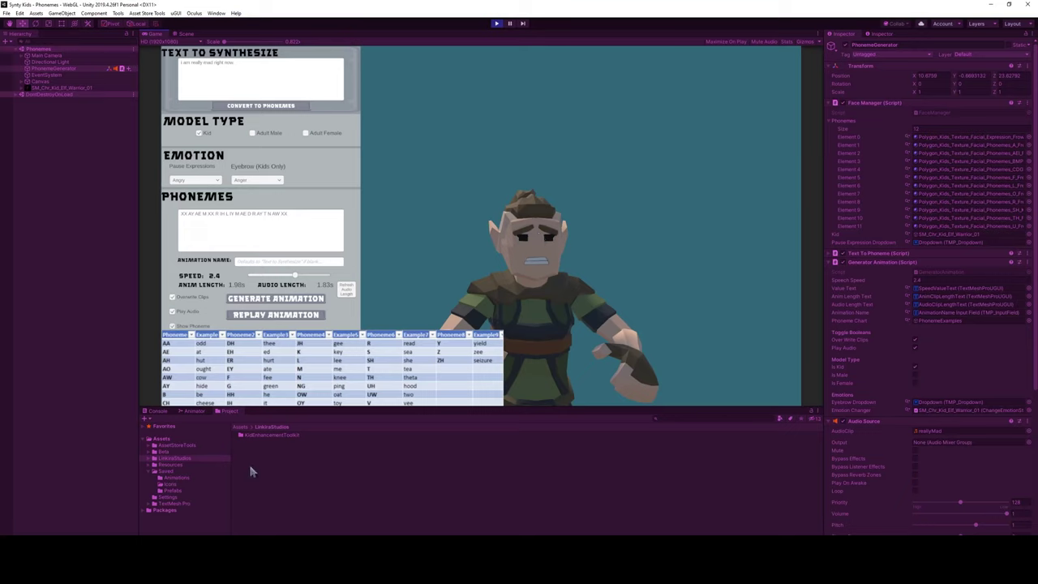
# Step: Compare PhonemeGenerator and SM_Chr_Kid_Elf_Warrior_01 in the Inspector, ending on the kid character
pyautogui.click(57, 87)
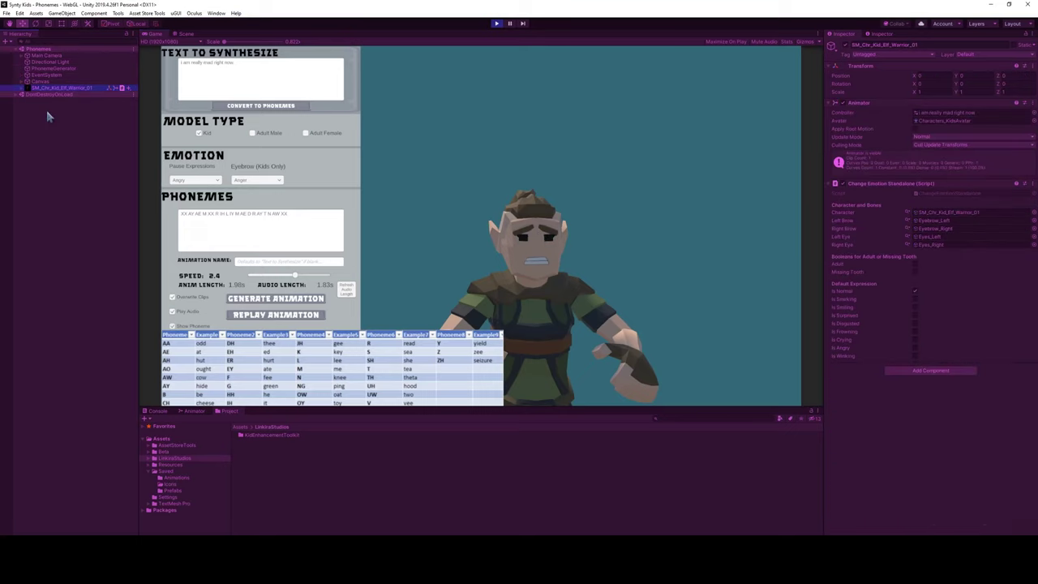
pyautogui.click(57, 69)
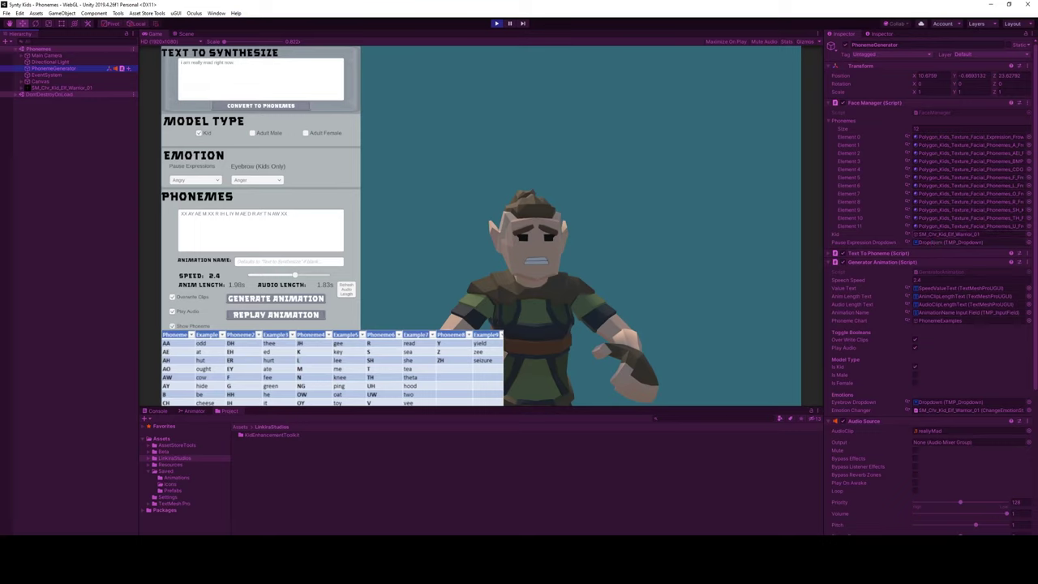
pyautogui.click(61, 87)
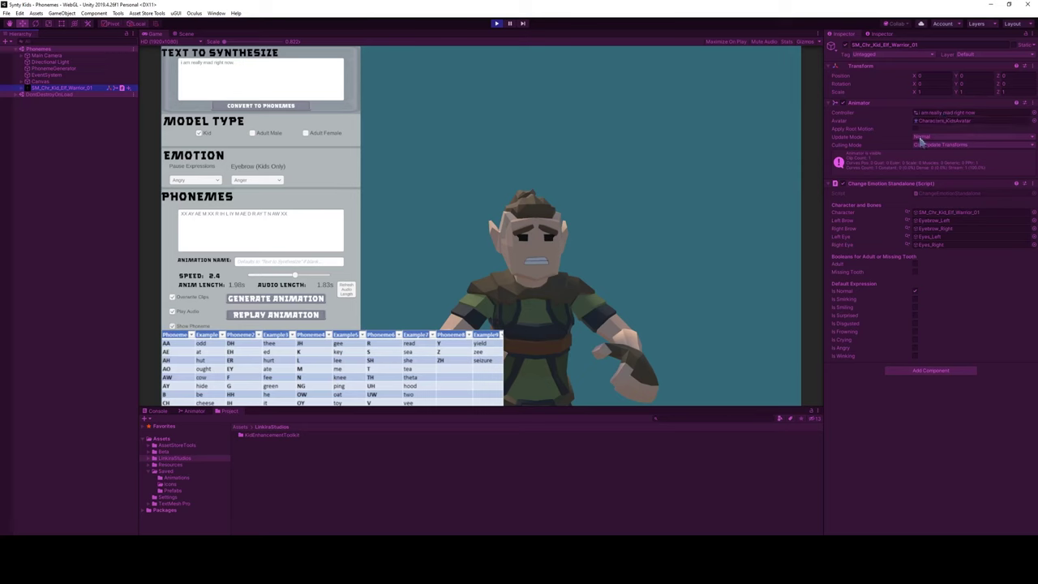
pyautogui.click(54, 68)
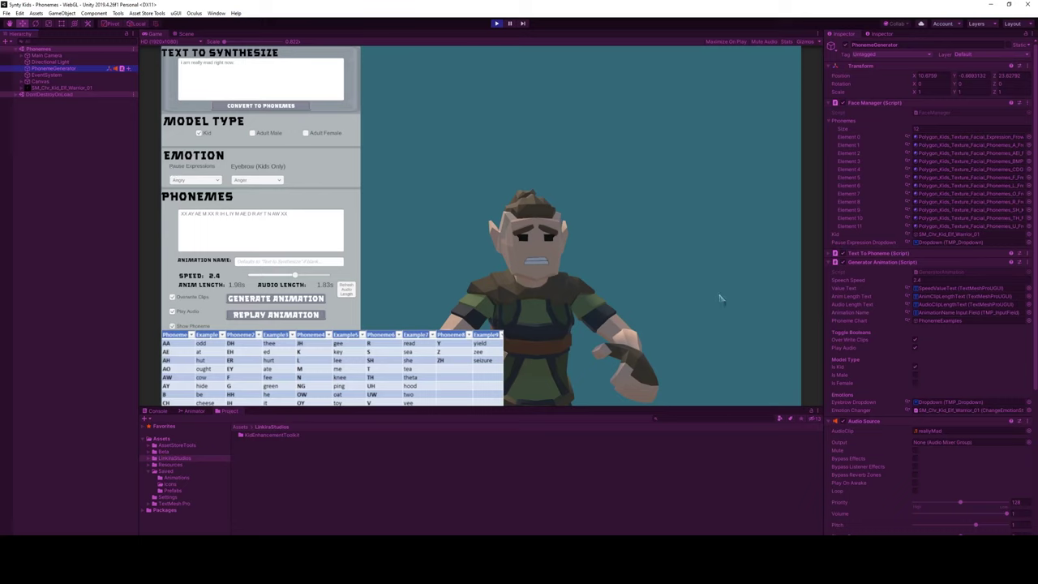
pyautogui.click(60, 87)
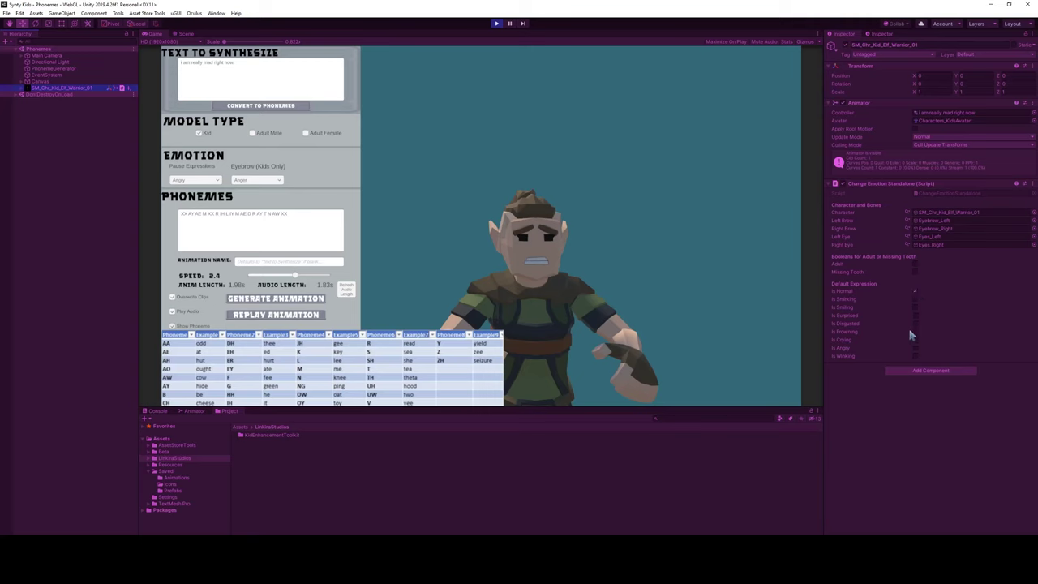
# Step: Outside Play mode, enable Is Frowning as the default expression, then run the scene
pyautogui.click(496, 24)
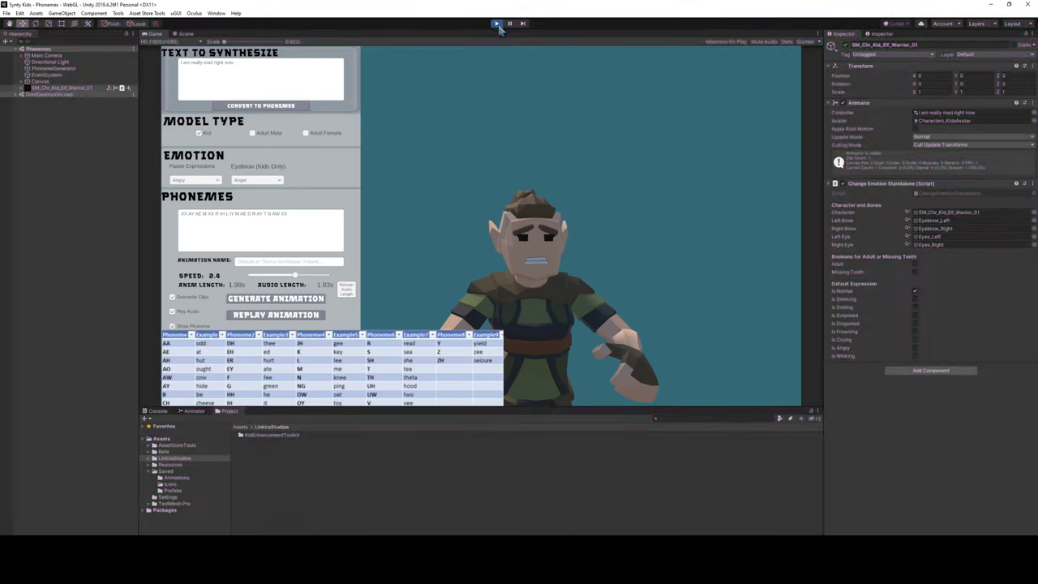
pyautogui.click(916, 335)
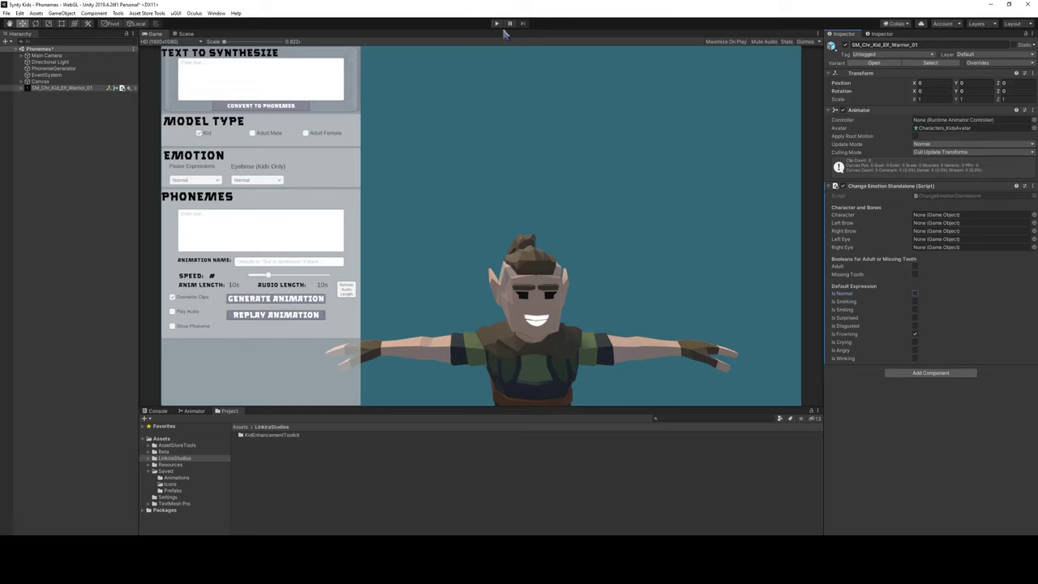
pyautogui.click(496, 23)
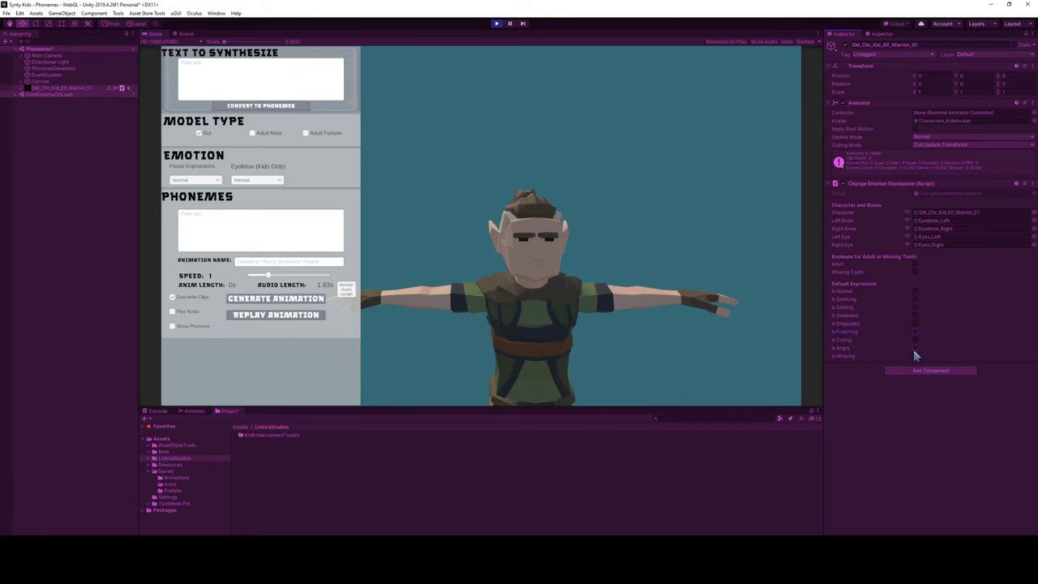
# Step: Replace Is Frowning with Is Crying as the default expression and run the scene again
pyautogui.click(497, 24)
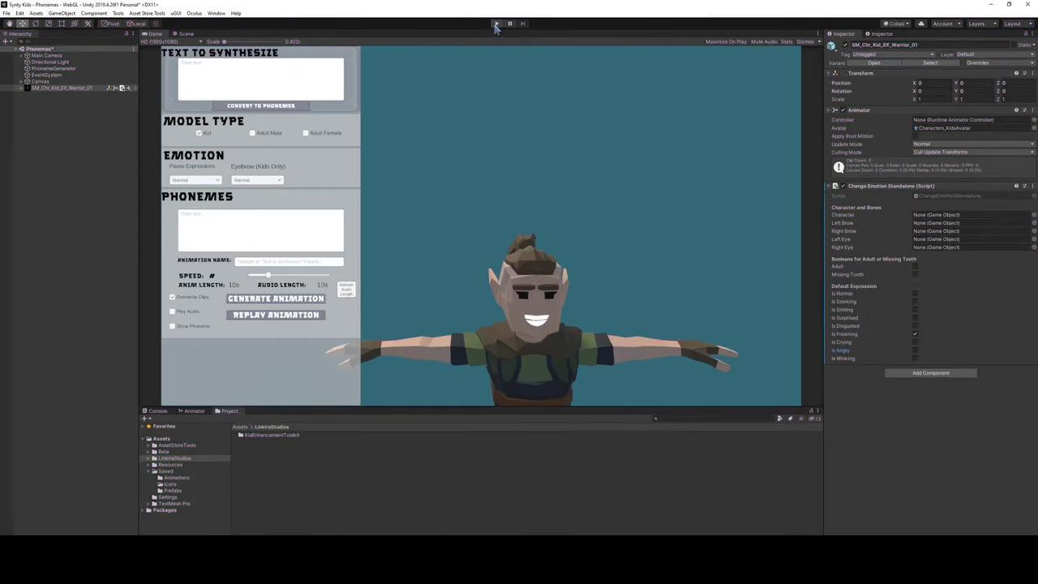
pyautogui.click(915, 341)
pyautogui.click(496, 23)
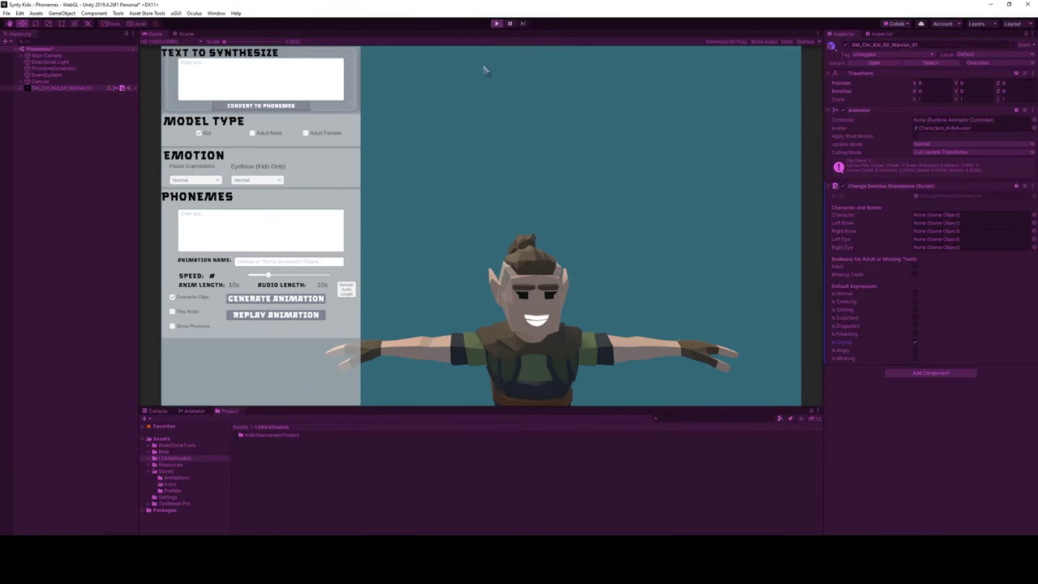